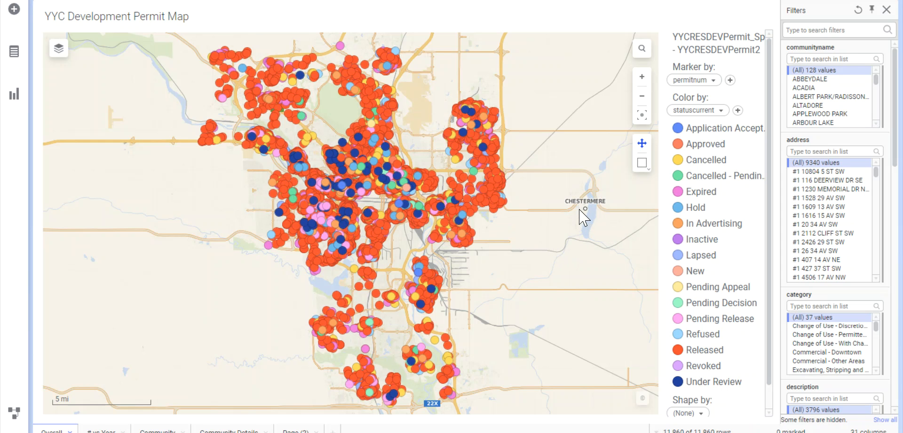
Step: Inspect individual permit markers on the YYC Development Permit Map
left_click(484, 189)
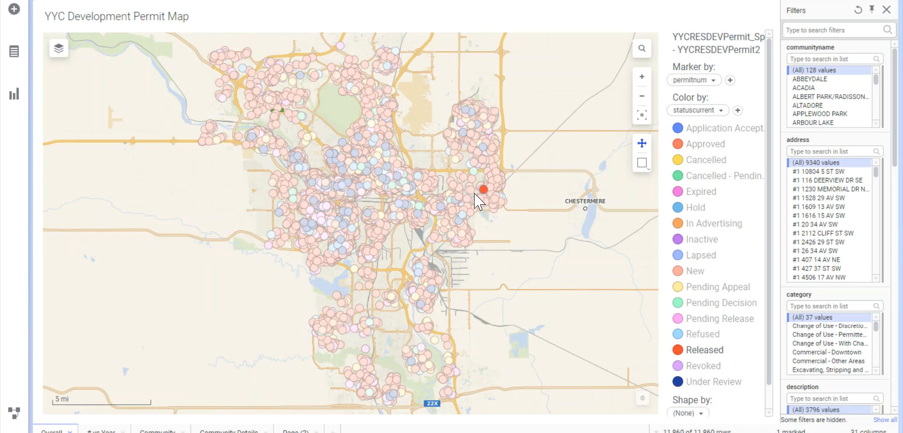
left_click(344, 208)
mouse_move(345, 210)
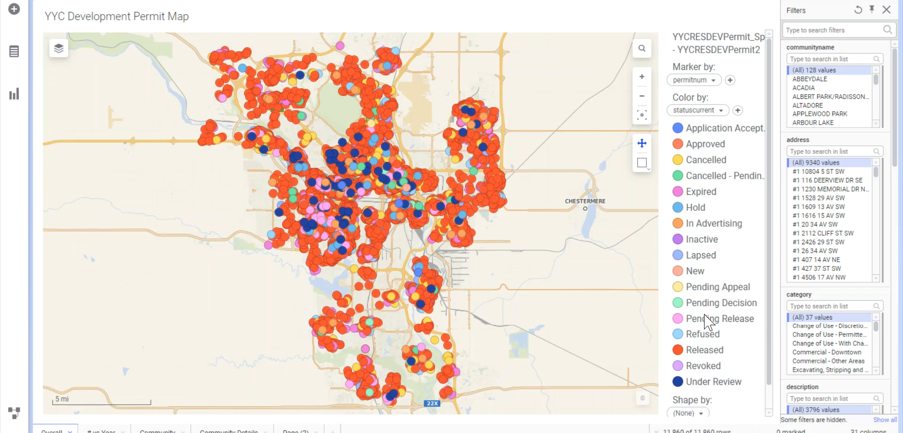
Step: Mark all Released permits on the map, filter the data to them, and clear the marking
left_click(706, 350)
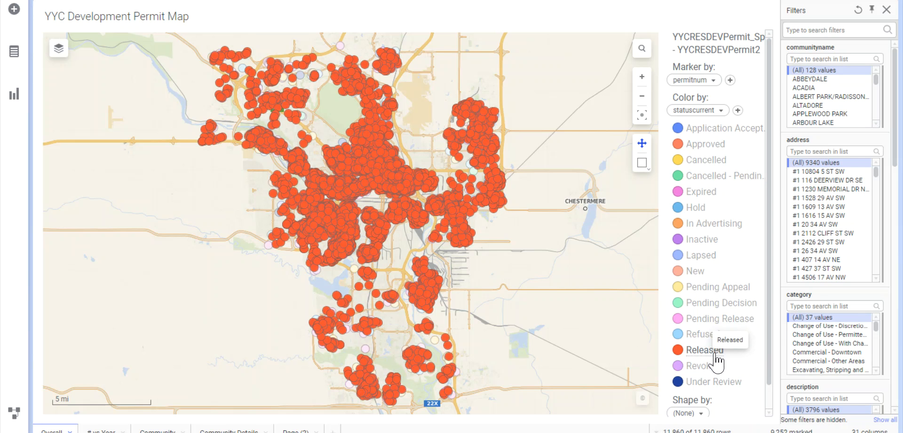
right_click(580, 234)
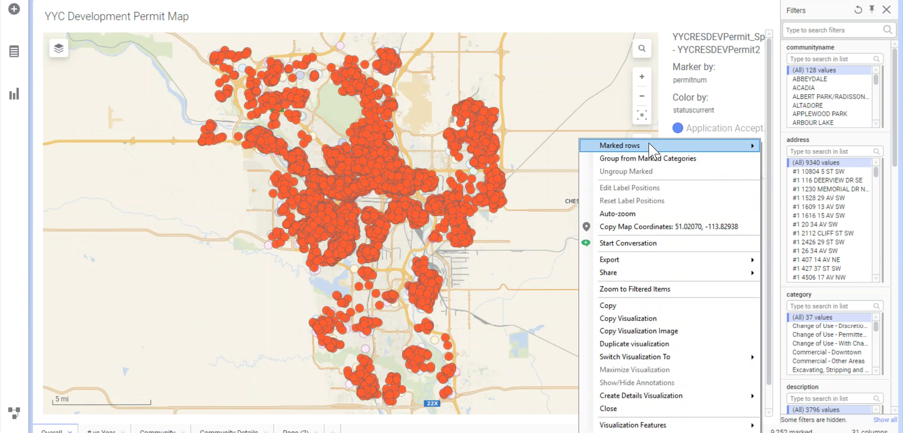
mouse_move(680, 147)
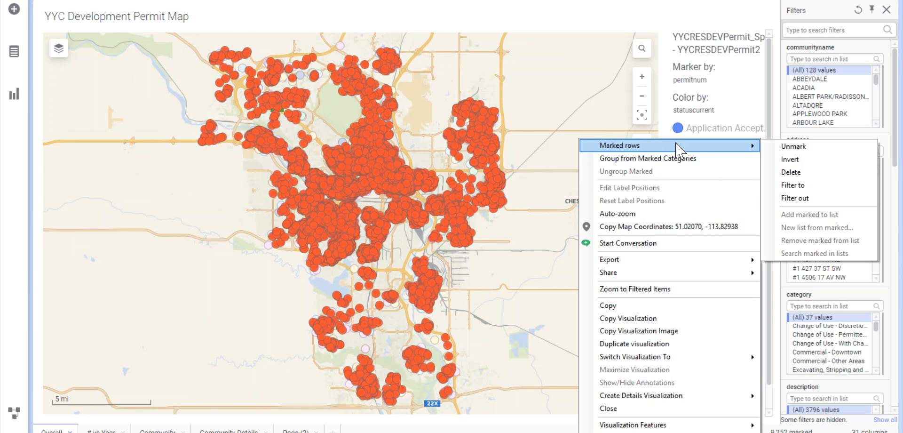
left_click(829, 190)
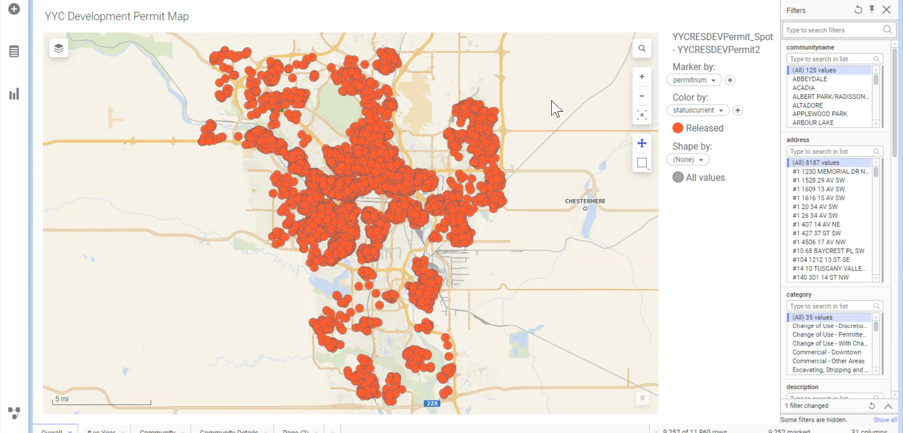
left_click(707, 141)
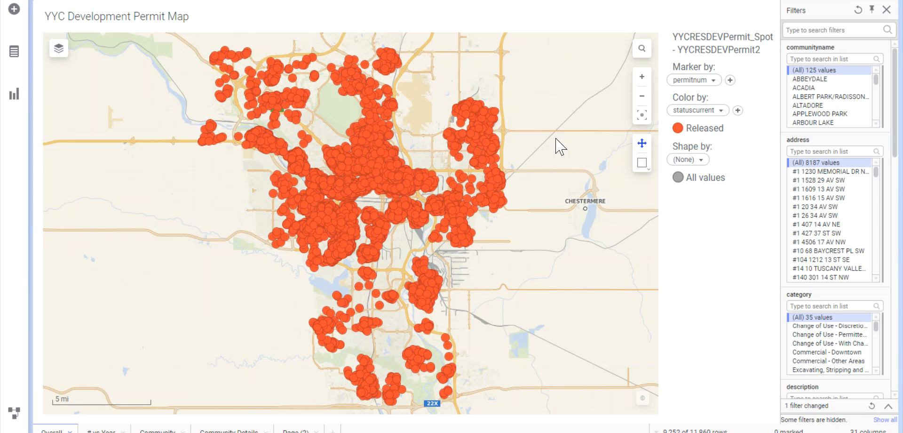
Step: Trellis the permit map into panels split by the year of applieddate
right_click(560, 120)
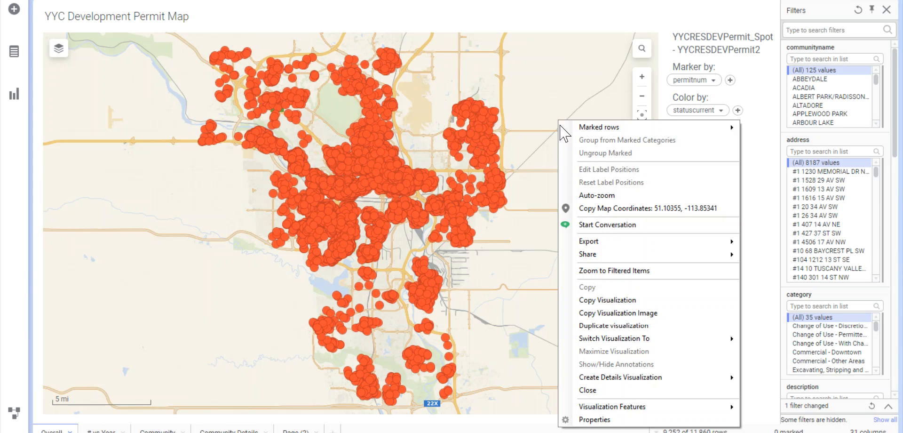
left_click(665, 419)
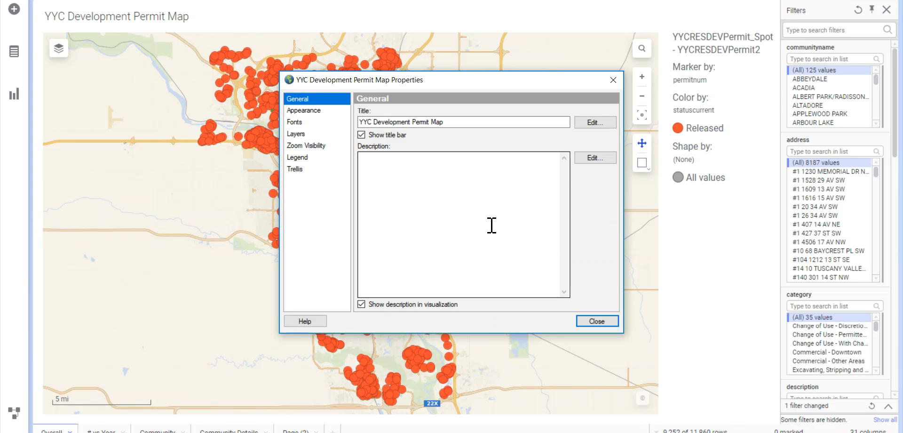
left_click(320, 169)
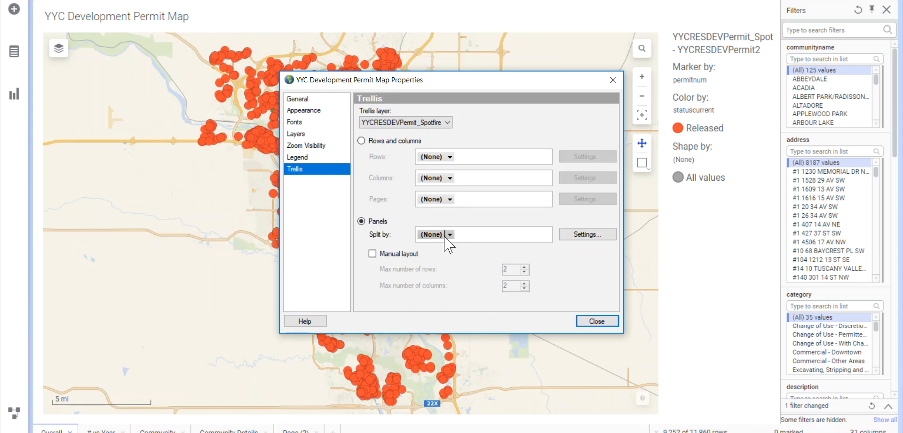
left_click(449, 235)
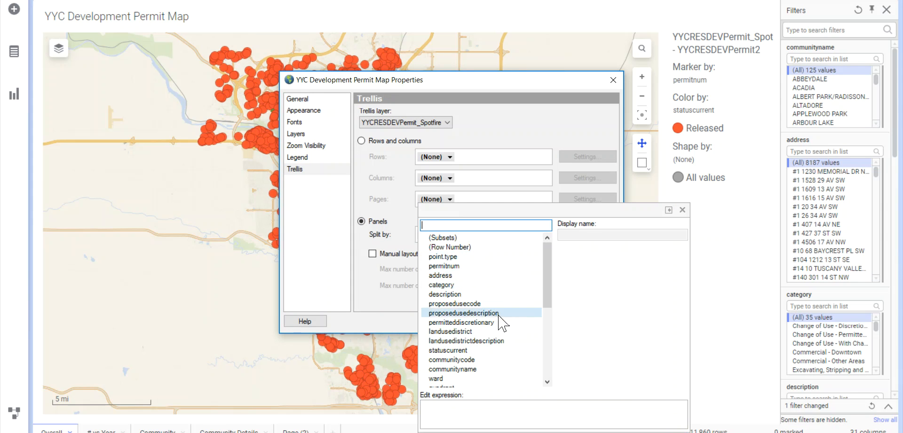
scroll(508, 374, "down", 5)
mouse_move(519, 363)
left_click(605, 237)
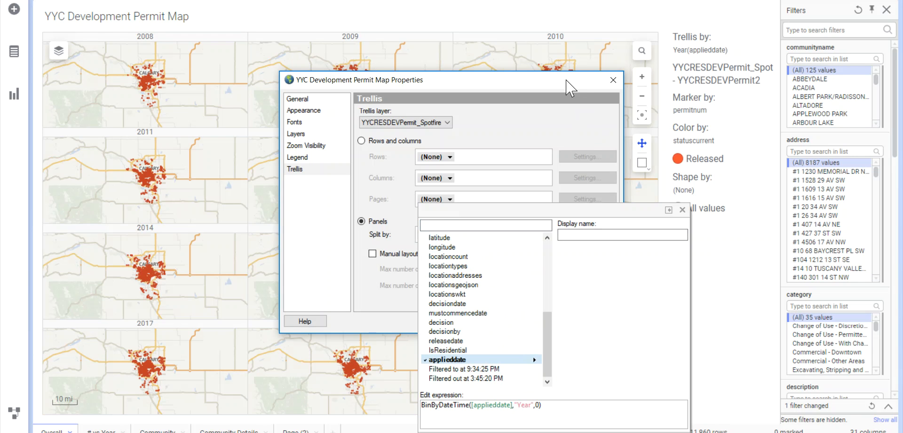
left_click(613, 80)
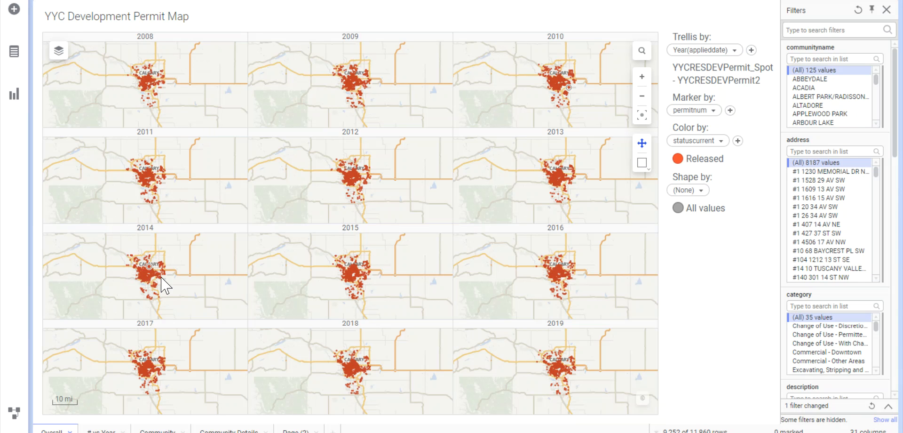
Step: Open the # vs Year page and examine the monthly development permit bar chart
scroll(157, 282, "up", 1)
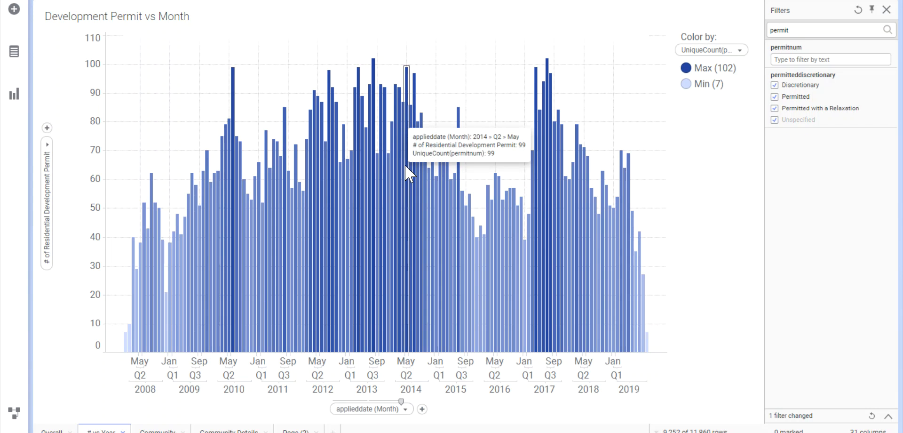
mouse_move(554, 61)
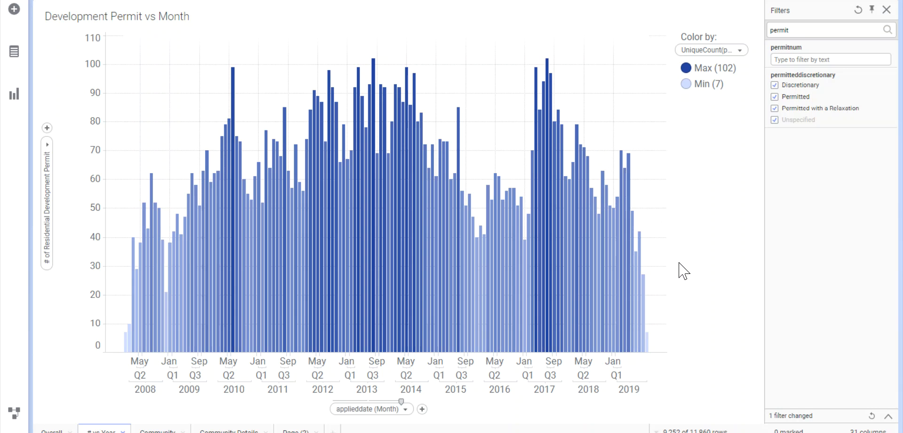
Step: On the Community page, mark the communities with the most permits, down to Bankview, filter to them, and clear the marking
left_click(158, 429)
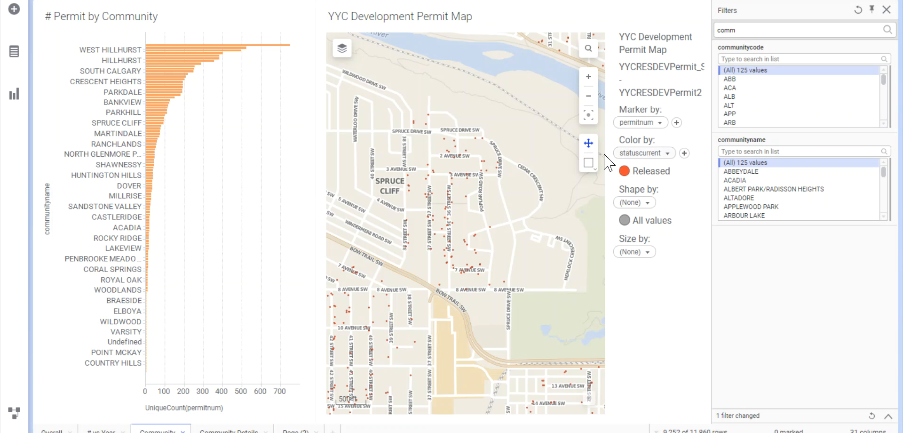
left_click(588, 115)
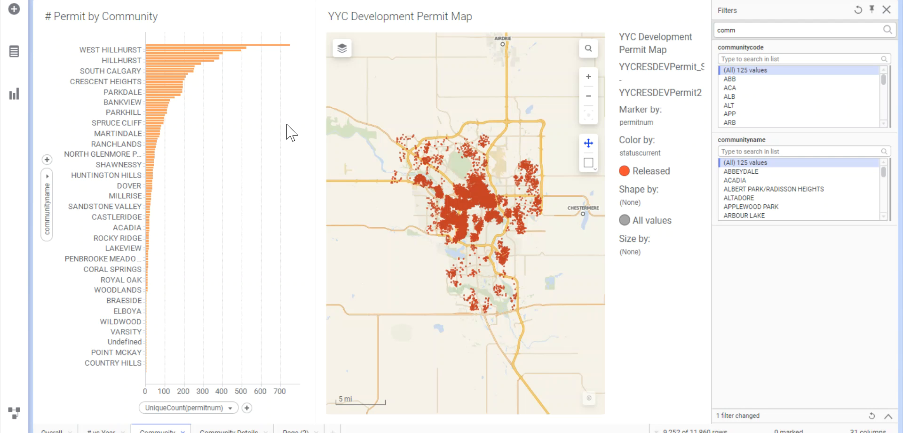
left_click_drag(275, 104, 103, 27)
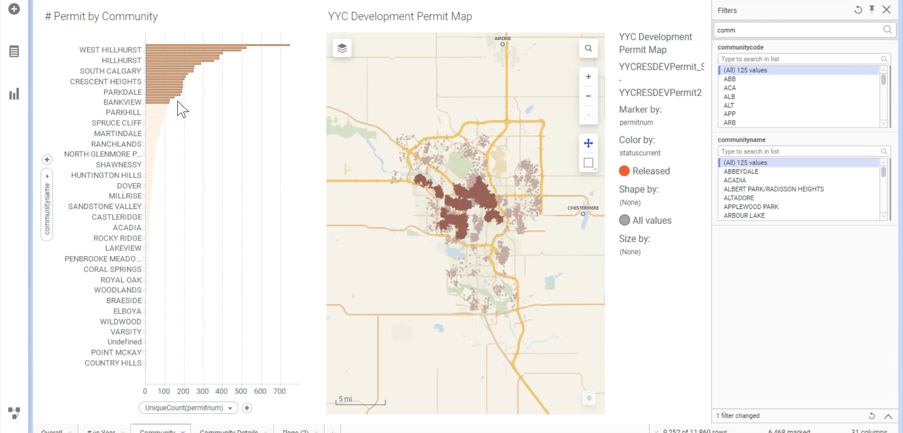
right_click(216, 90)
mouse_move(254, 94)
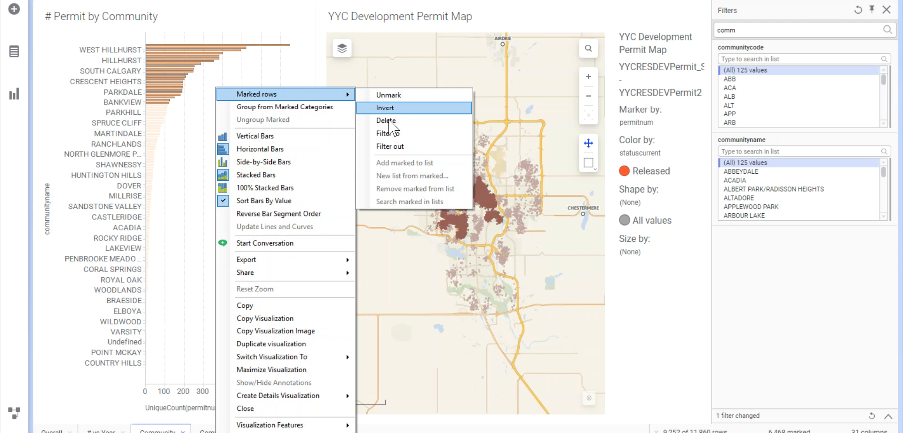
left_click(417, 134)
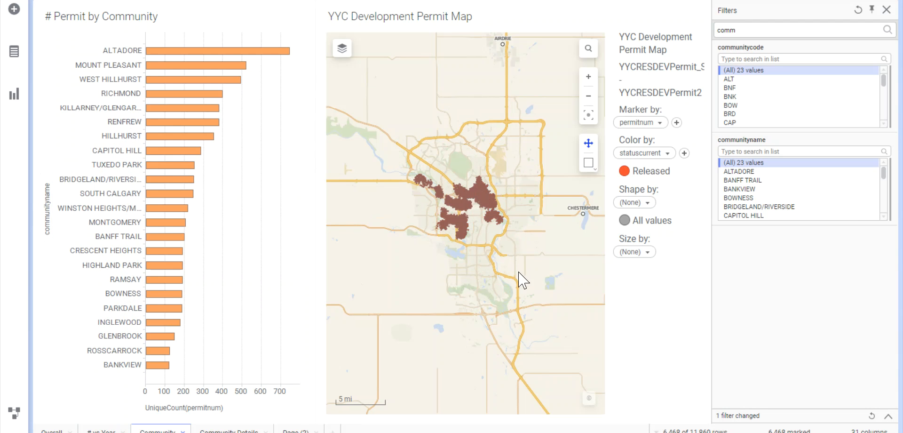
left_click(485, 297)
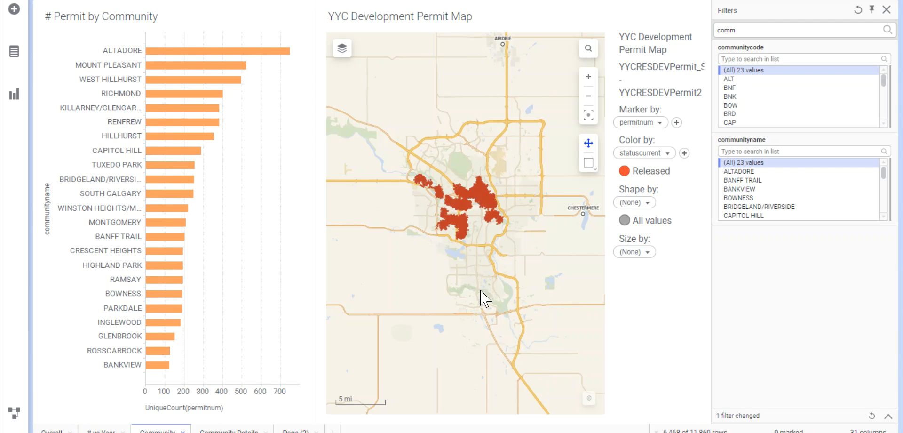
Step: Mark the Altadore community in the bar chart, examine its permits on the map, and clear the marking
scroll(484, 242, "up", 2)
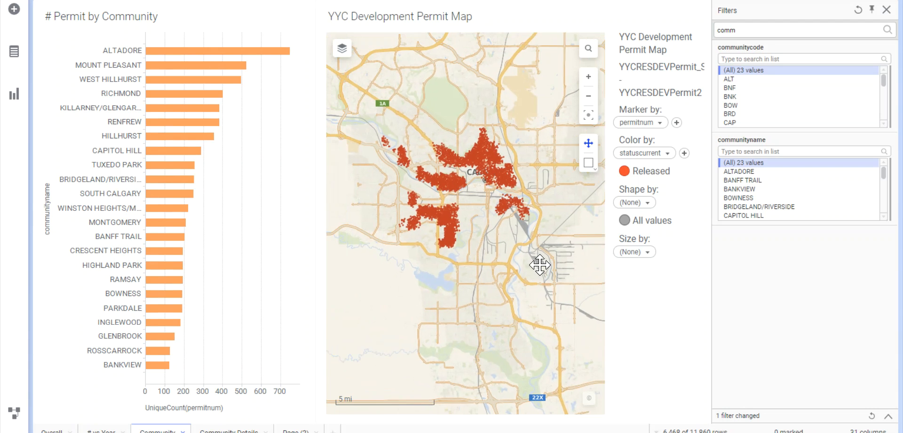
scroll(484, 248, "up", 2)
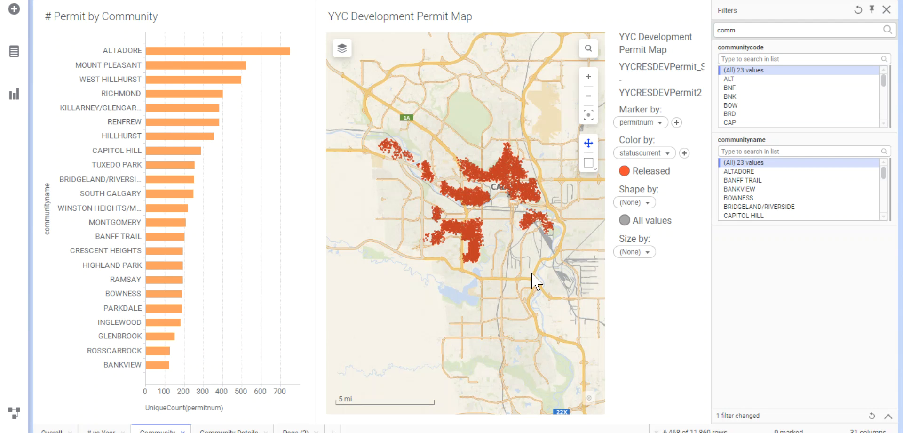
left_click(214, 52)
mouse_move(214, 59)
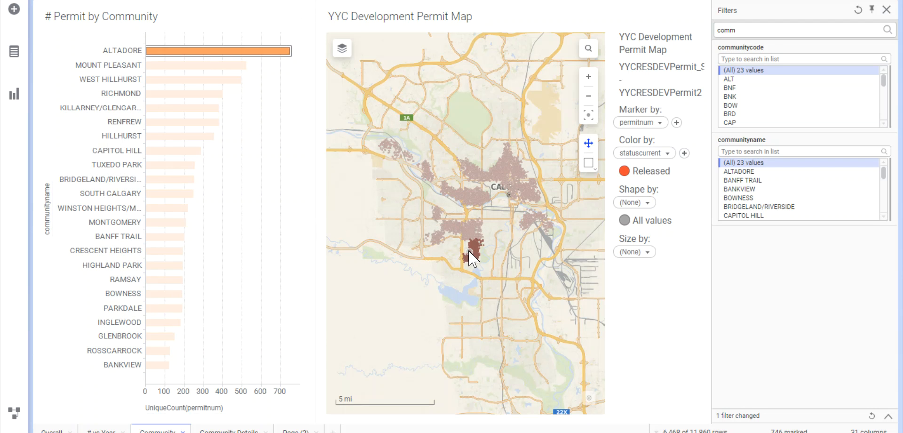
scroll(469, 256, "up", 4)
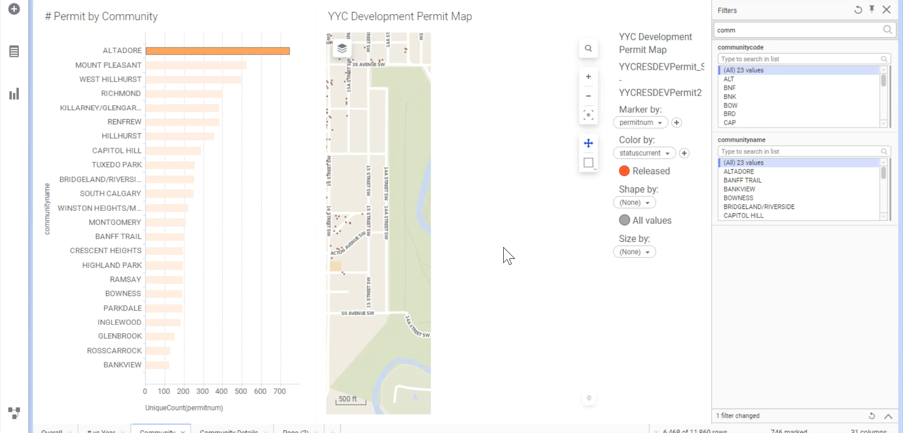
left_click_drag(420, 171, 679, 282)
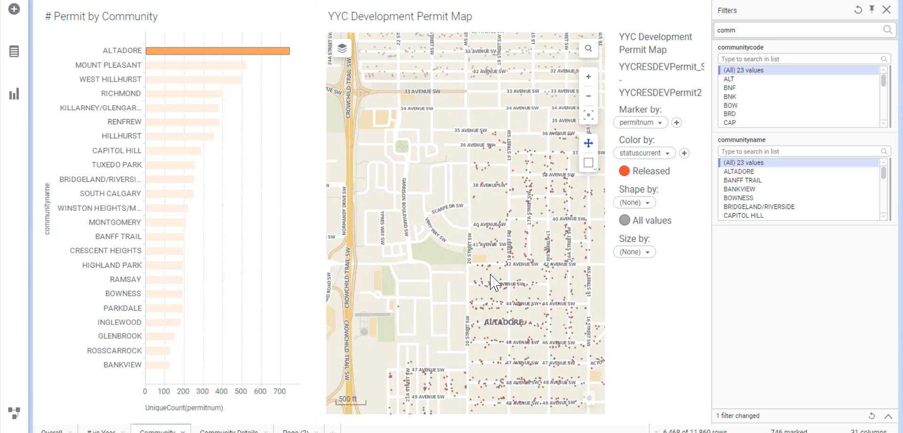
left_click_drag(544, 283, 472, 280)
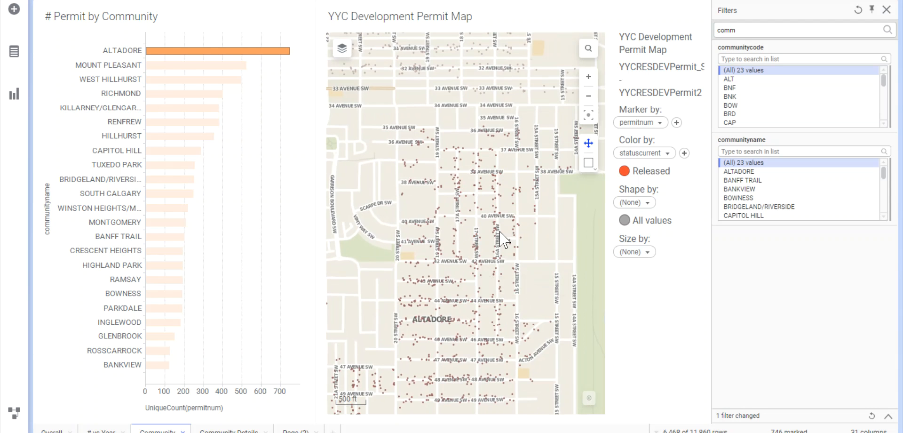
scroll(500, 234, "down", 1)
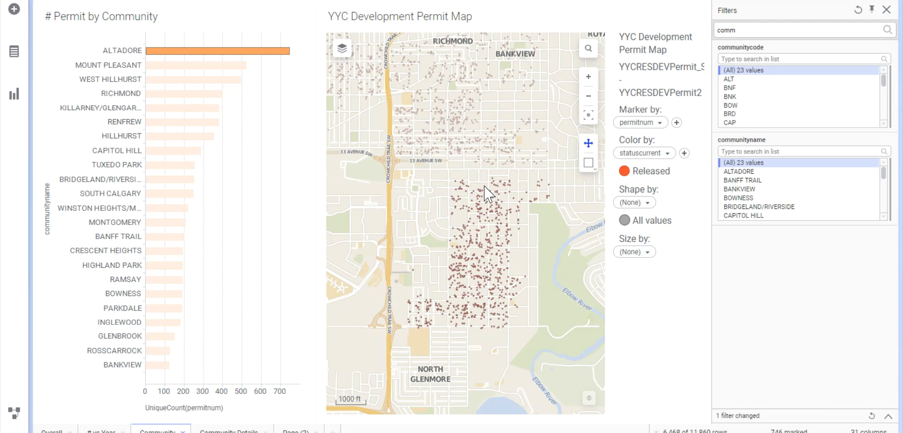
left_click(449, 200)
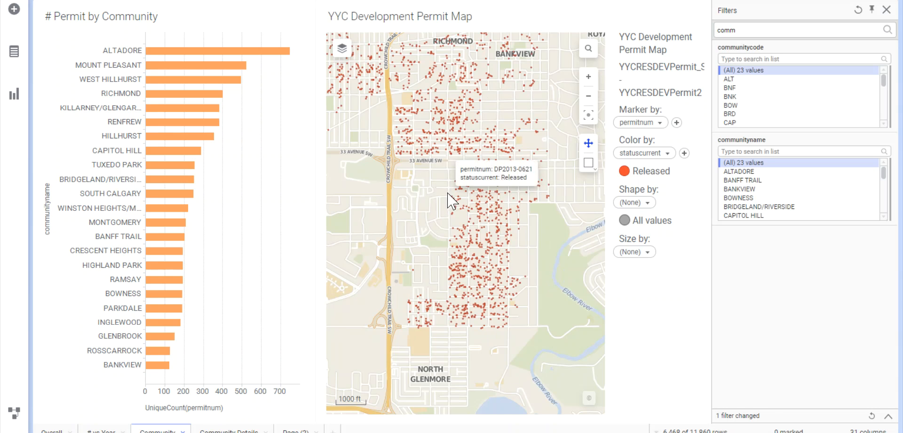
Step: Examine the permit clusters of the other filtered communities around Altadore on the map
scroll(449, 202, "down", 1)
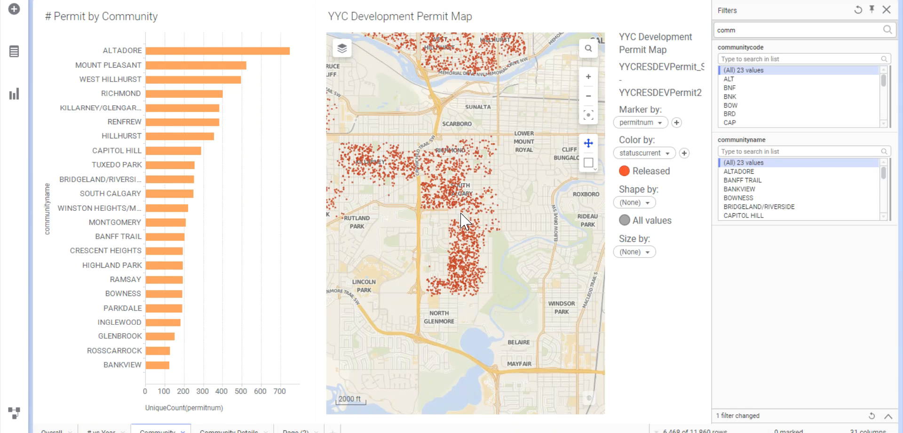
left_click_drag(430, 124, 487, 229)
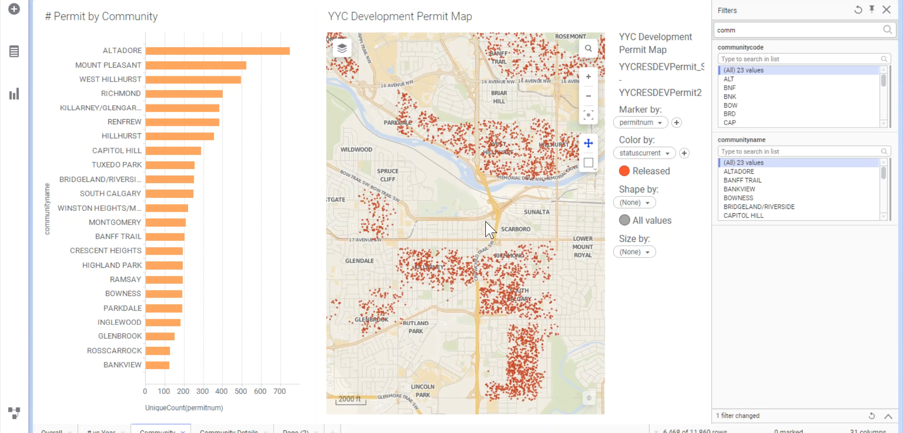
scroll(487, 230, "down", 1)
scroll(487, 229, "down", 1)
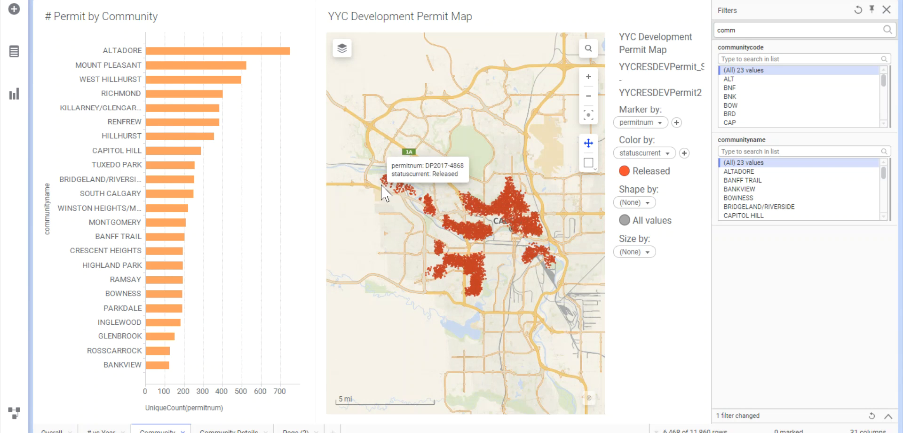
Step: Open the Community Details page and examine the filtered permits by land use district on the map
left_click(237, 431)
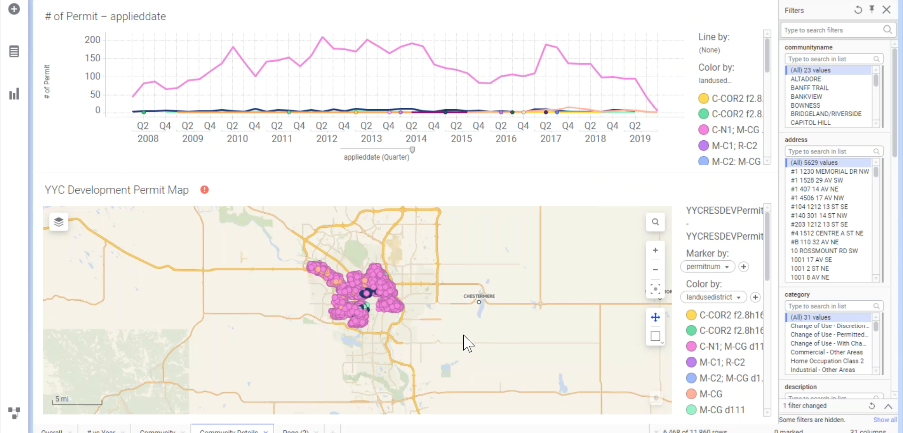
scroll(432, 301, "up", 2)
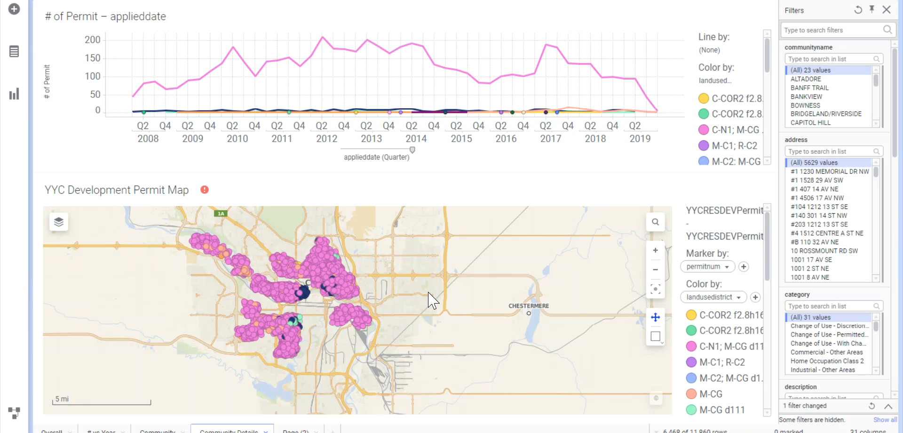
left_click_drag(422, 290, 518, 309)
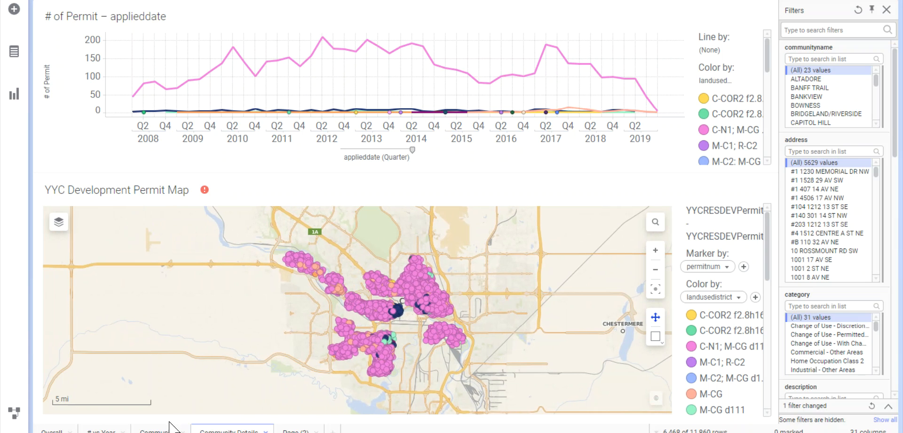
Step: Reset all filters and examine the full set of permits by land use district across Calgary on the map
left_click(858, 9)
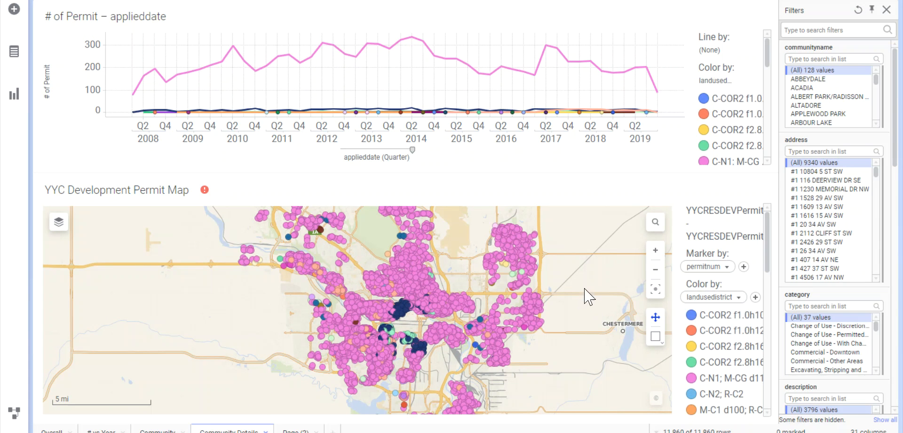
scroll(569, 294, "down", 3)
scroll(574, 294, "up", 2)
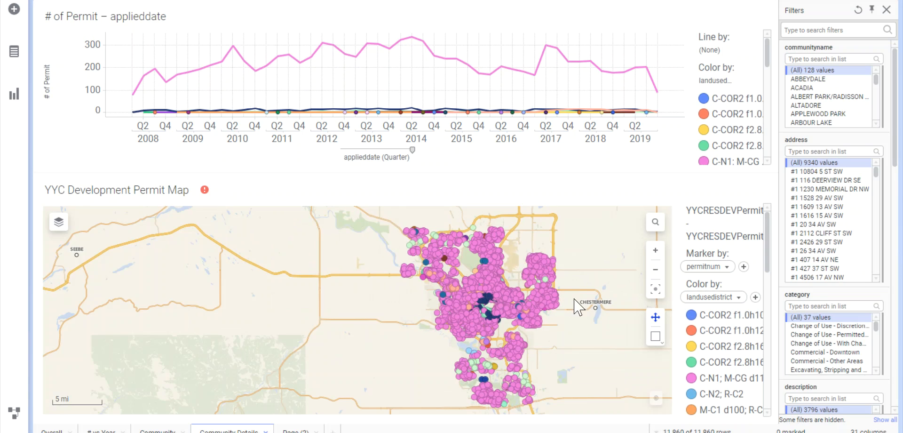
left_click_drag(574, 296, 492, 286)
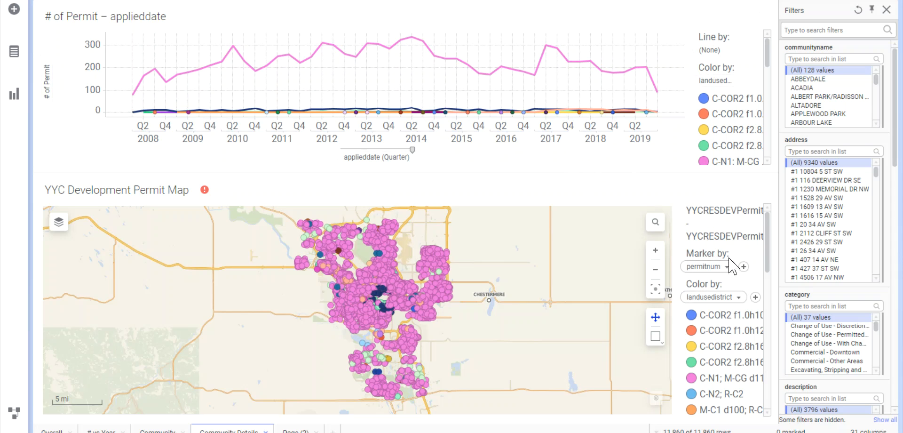
left_click_drag(767, 252, 766, 271)
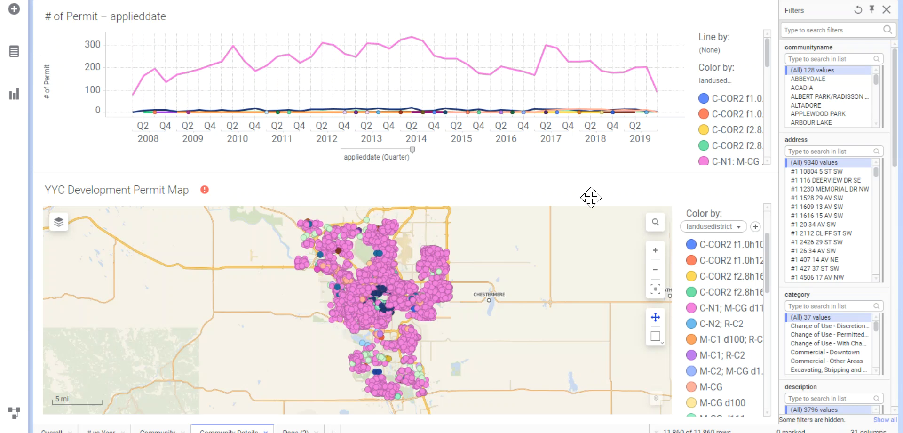
Step: Mark the dominant pink land use district line in the permit line chart and filter out its rows
mouse_move(492, 72)
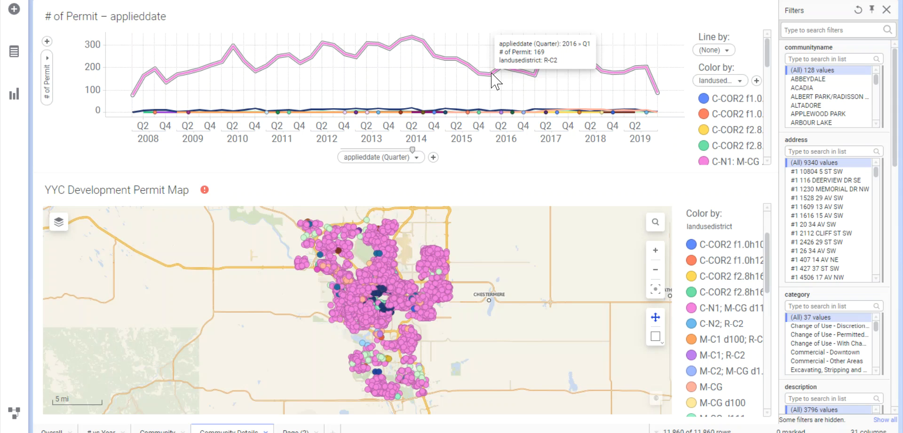
left_click(519, 71)
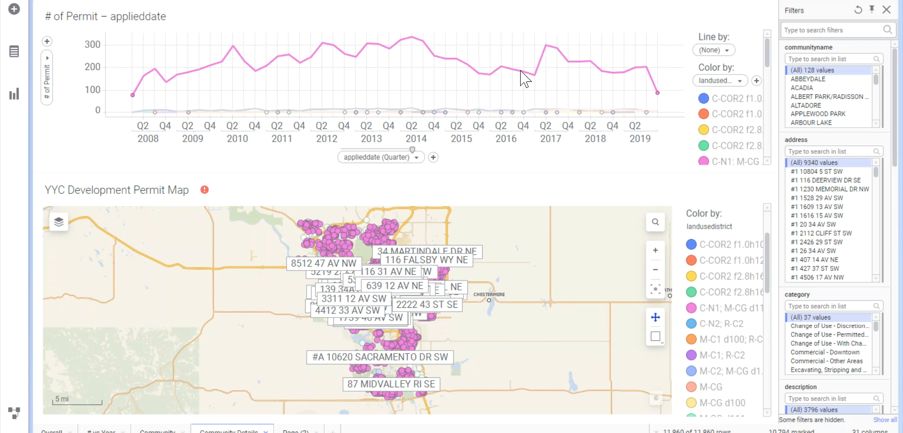
left_click(525, 56)
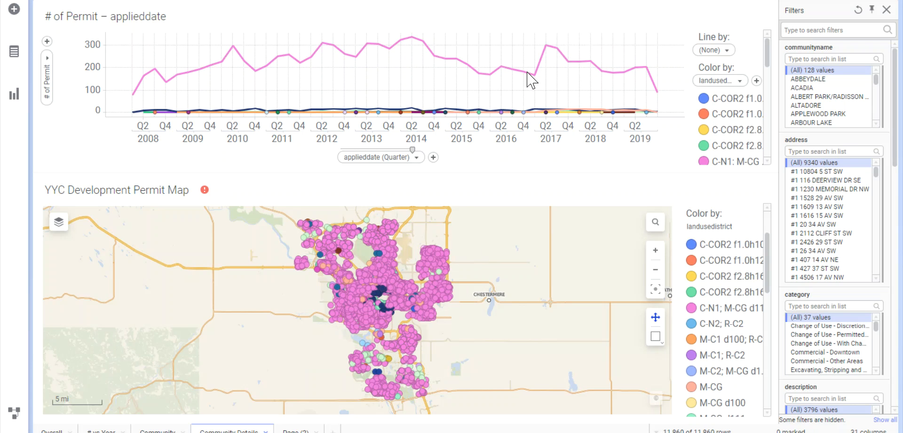
left_click(525, 74)
right_click(525, 73)
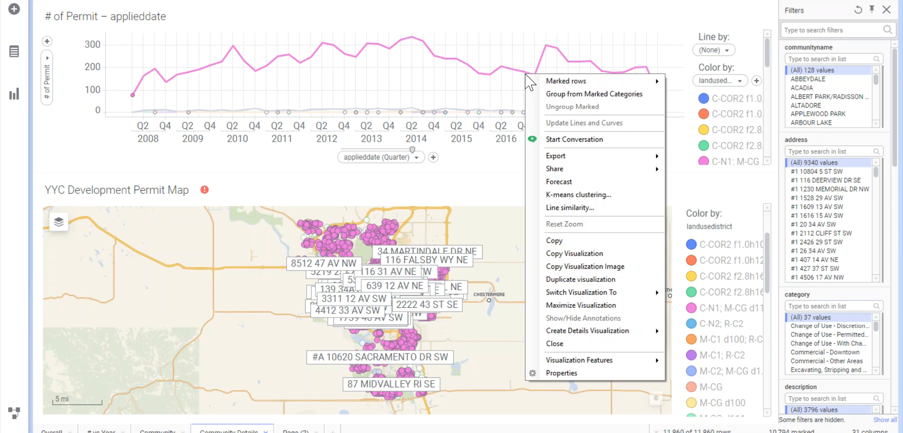
mouse_move(654, 81)
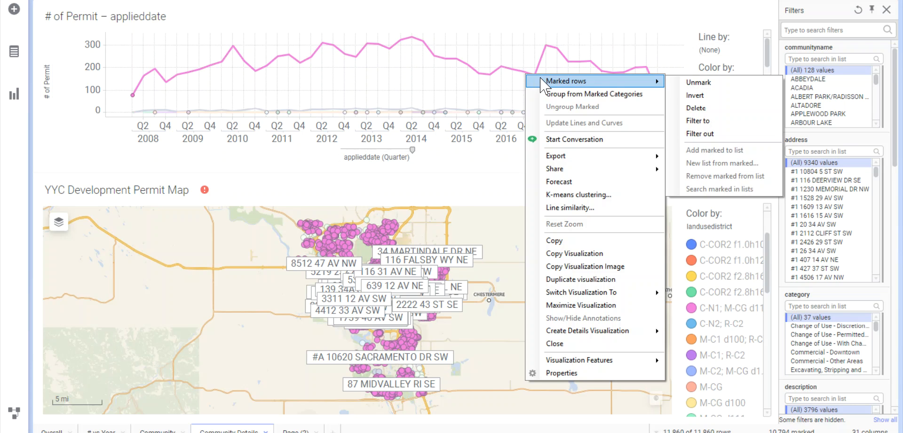
left_click(716, 134)
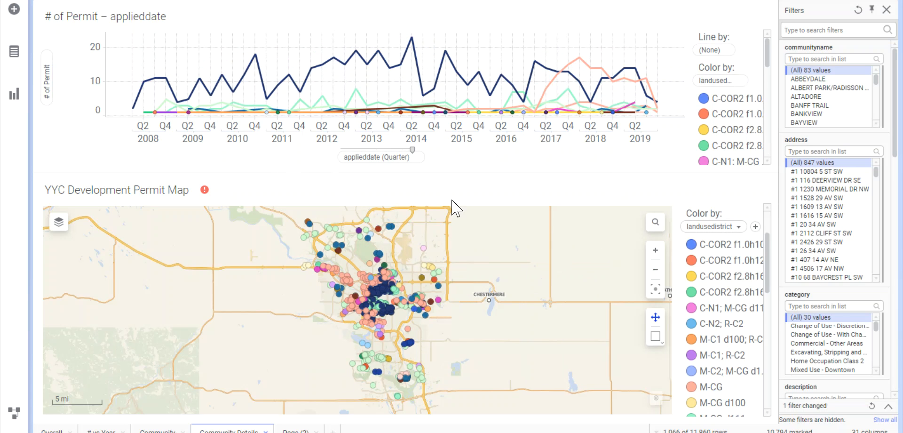
left_click_drag(426, 245, 434, 243)
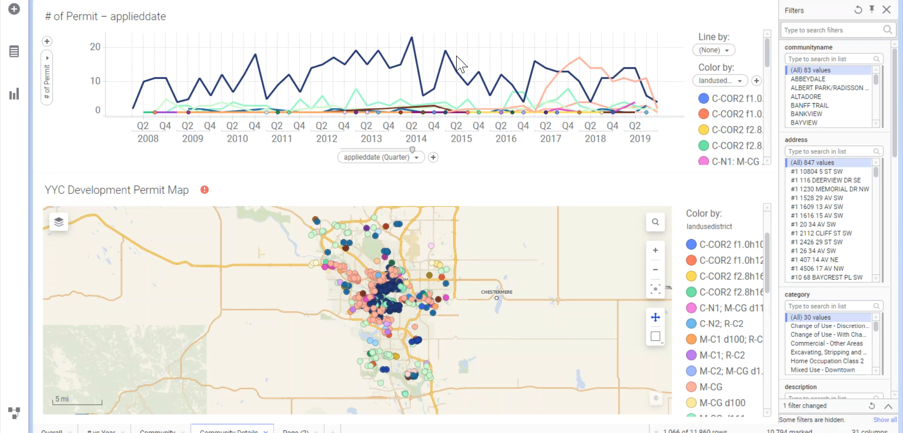
Step: Mark the line chart points from Q4 2018 through Q4 2019, filter to those rows, and clear the marking
left_click_drag(607, 39, 671, 147)
right_click(639, 53)
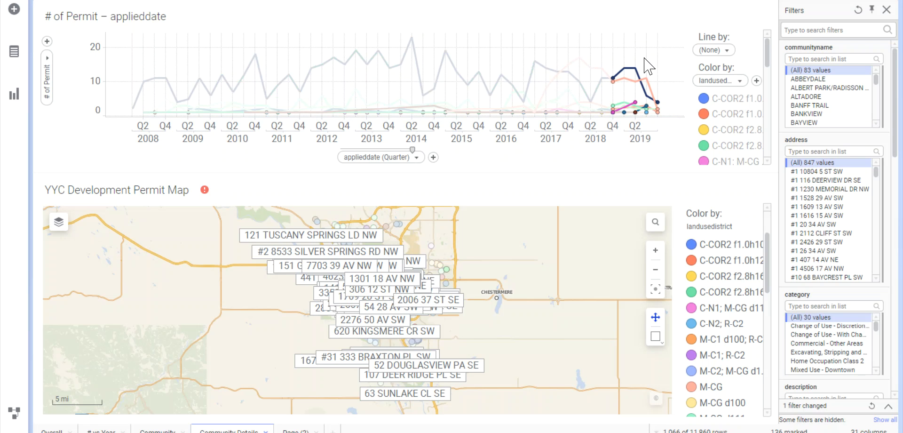
mouse_move(706, 60)
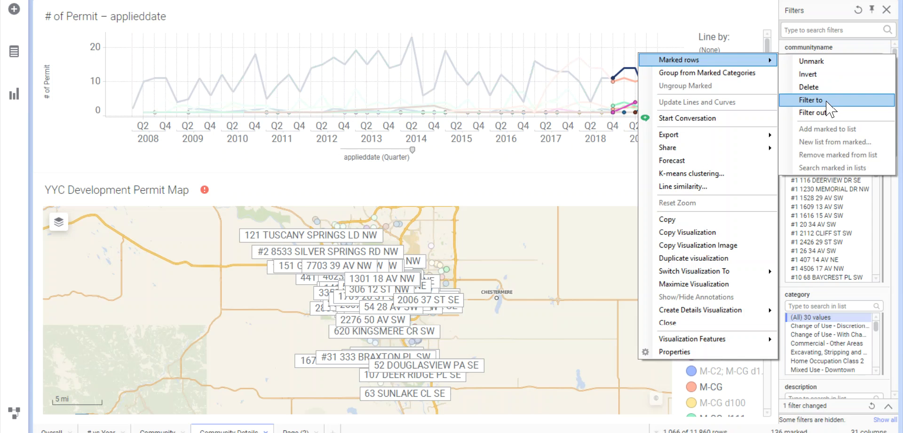
left_click(828, 100)
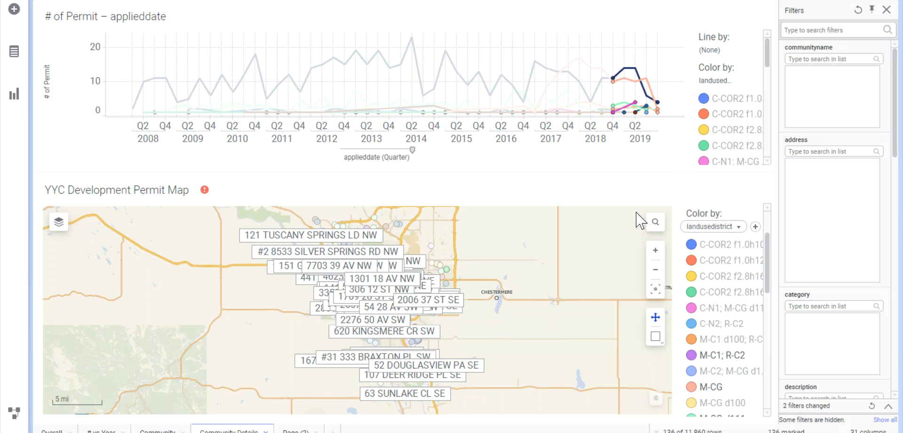
left_click(500, 264)
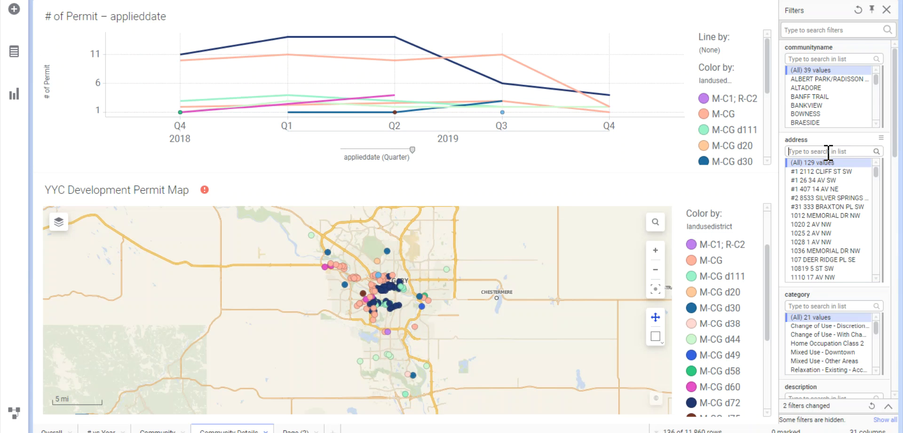
Step: Search the address filter for 3355, isolate the matching property's permit on the map, and restore all addresses
type("3355")
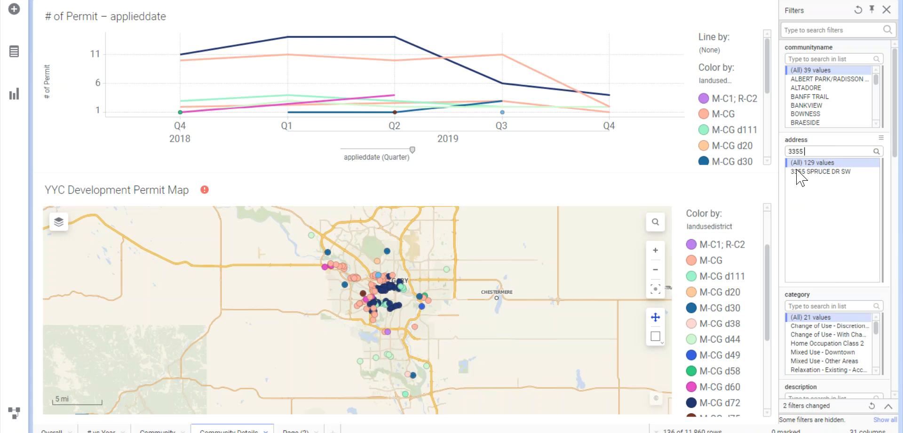
left_click(798, 172)
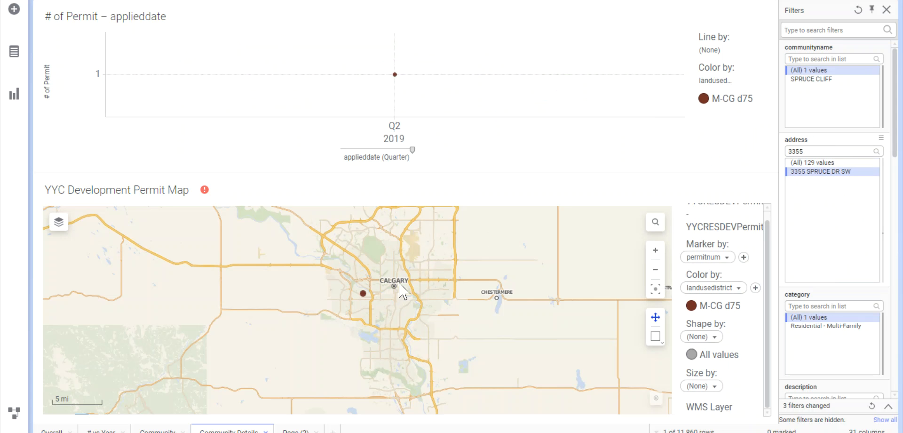
left_click(833, 163)
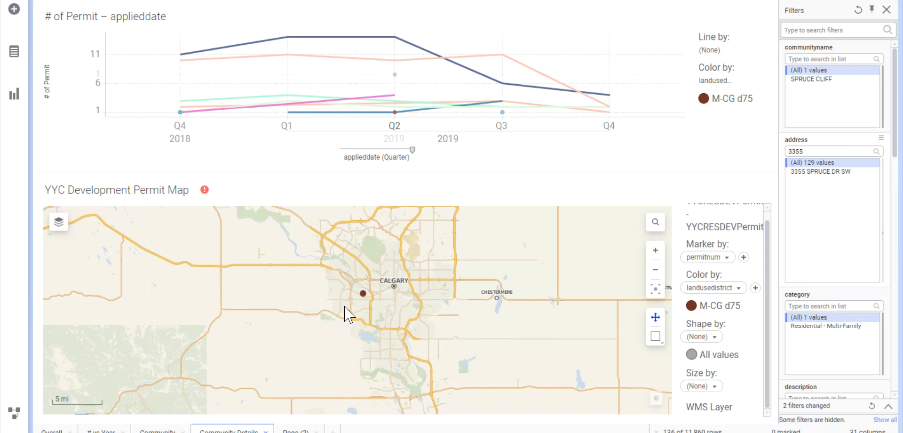
Step: Examine the land use districts of the individual permits between Spruce Cliff and Killarney on the map
scroll(372, 301, "up", 5)
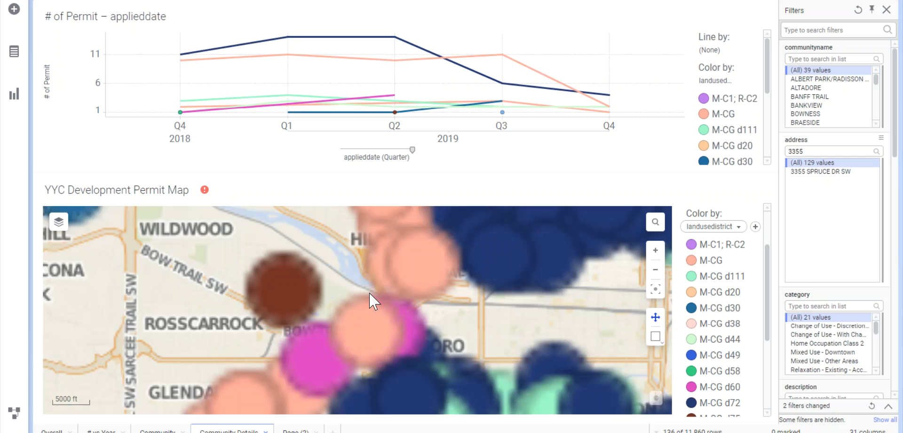
scroll(437, 271, "down", 1)
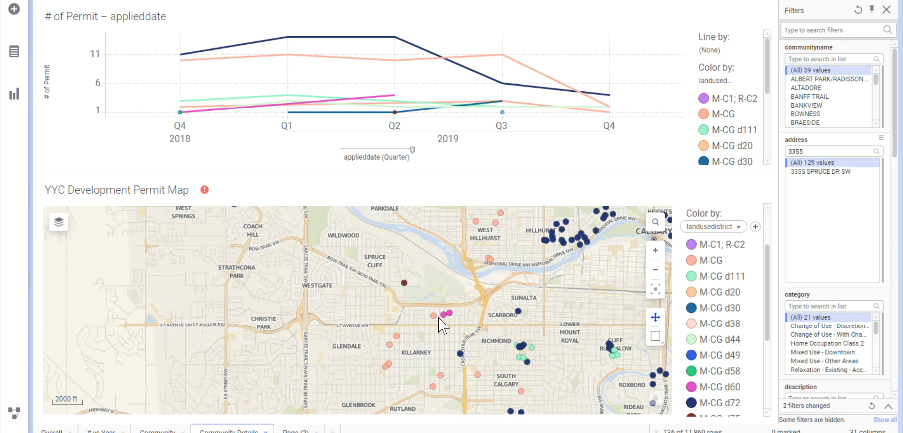
mouse_move(433, 316)
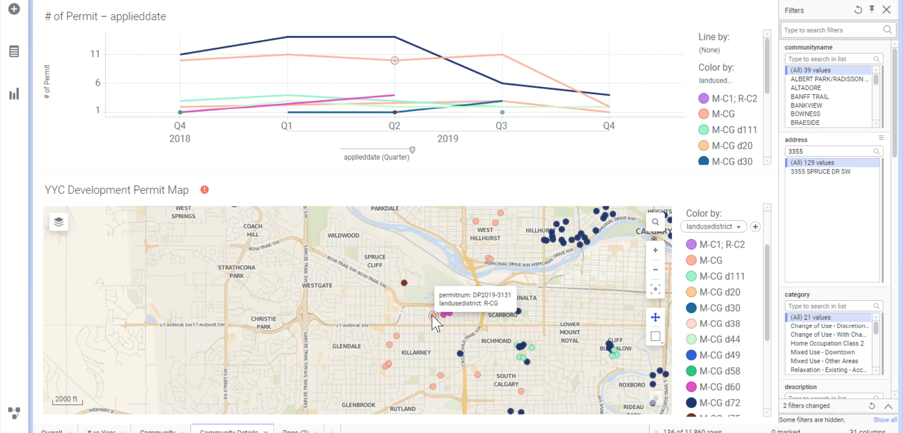